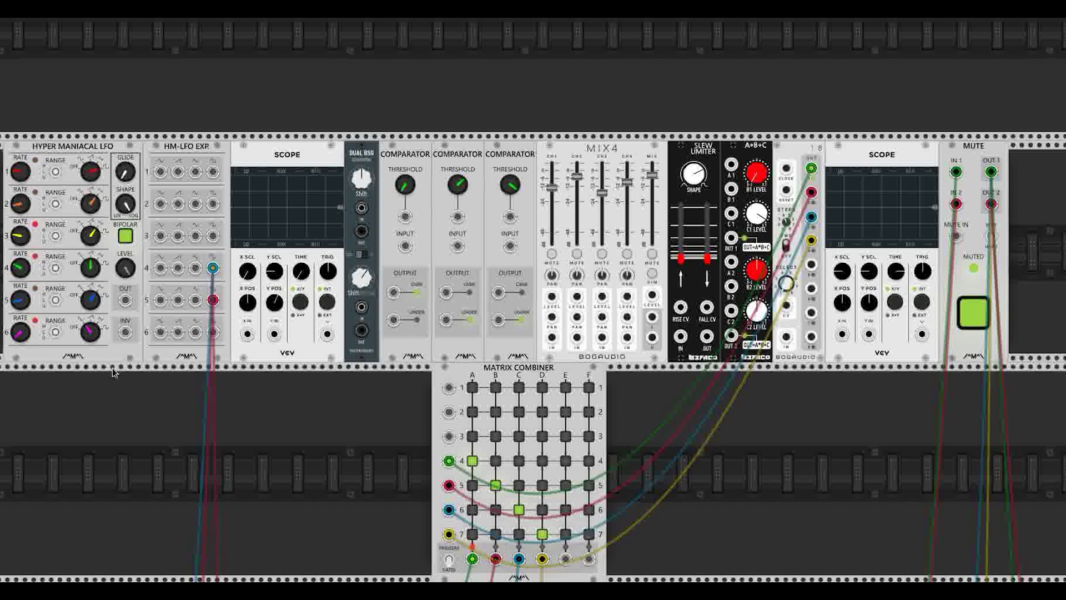
Send the chaotic LFO through the Dual BSG and show the Dual BSG output on Scope X IN
mouse_move(126, 300)
left_mouse_down()
mouse_move(133, 322)
mouse_move(247, 334)
left_mouse_up()
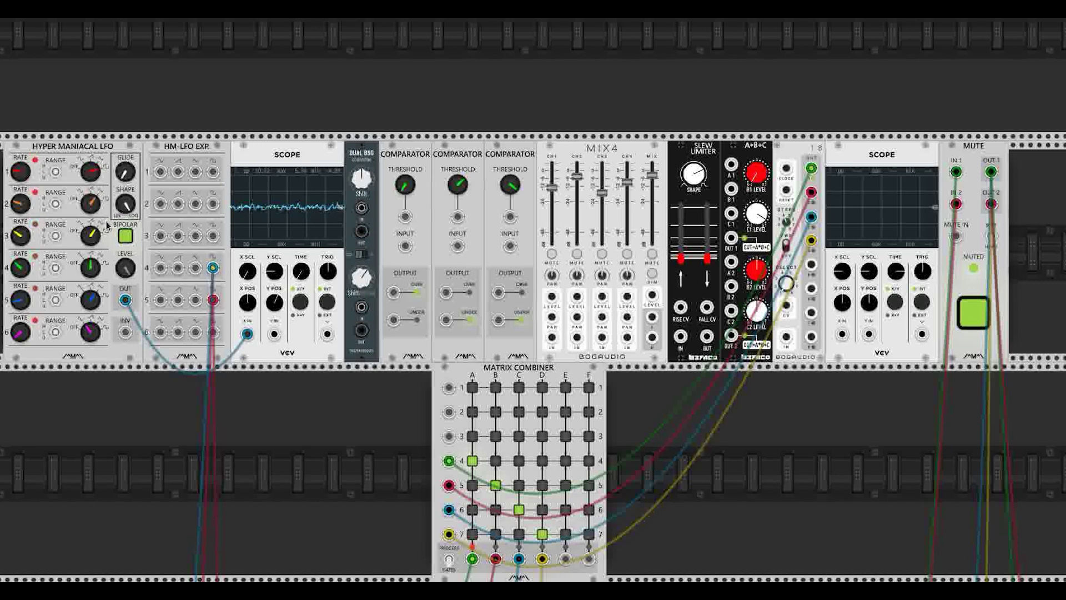
left_click_drag(248, 334, 361, 306)
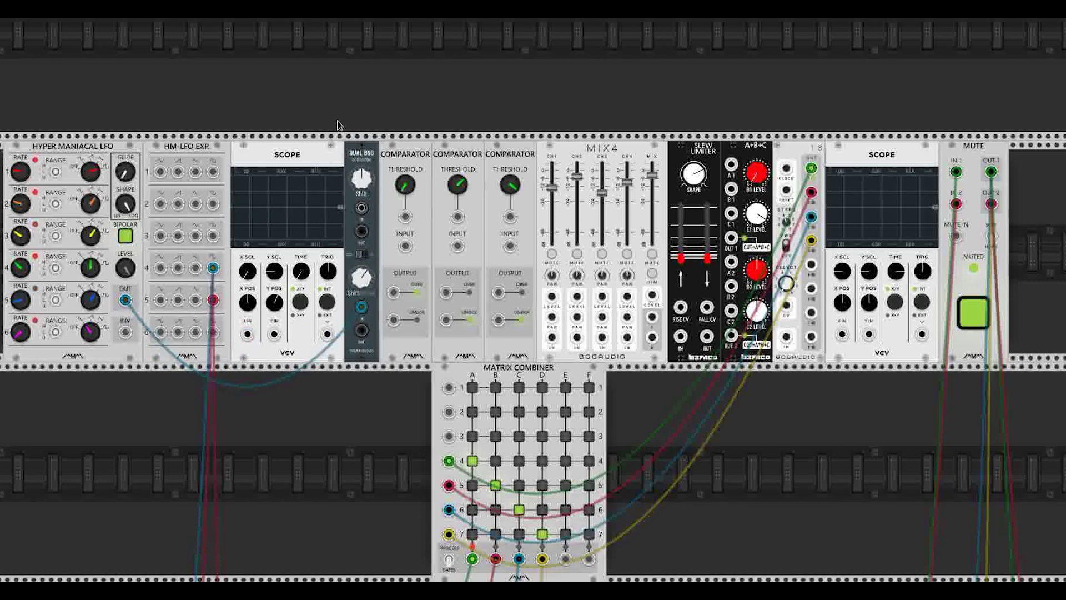
left_click_drag(361, 330, 247, 333)
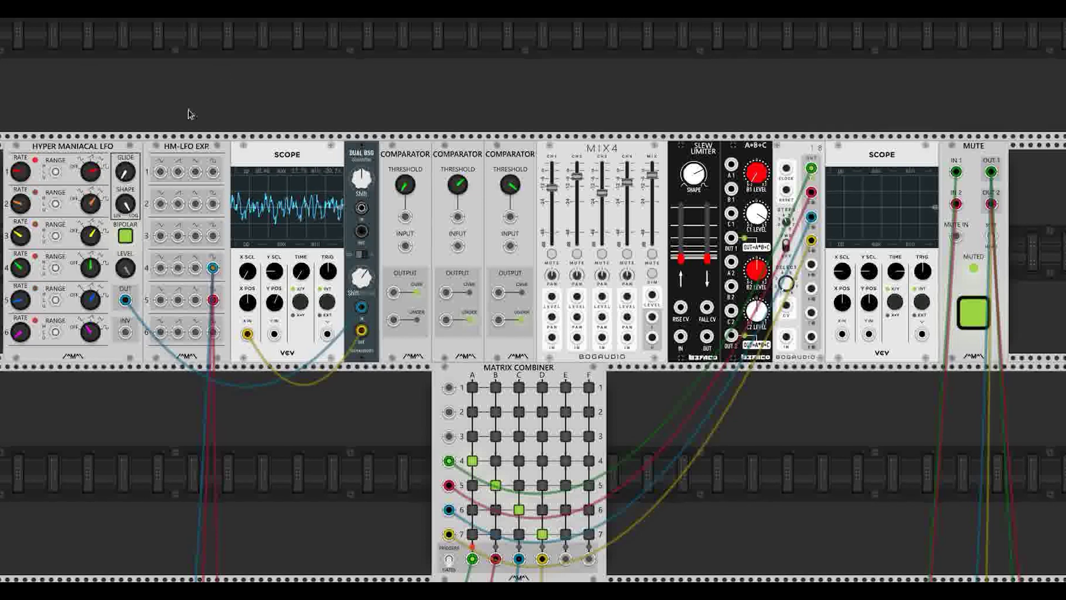
Cable the Dual BSG output into Comparator 1's input
left_click_drag(362, 331, 373, 340)
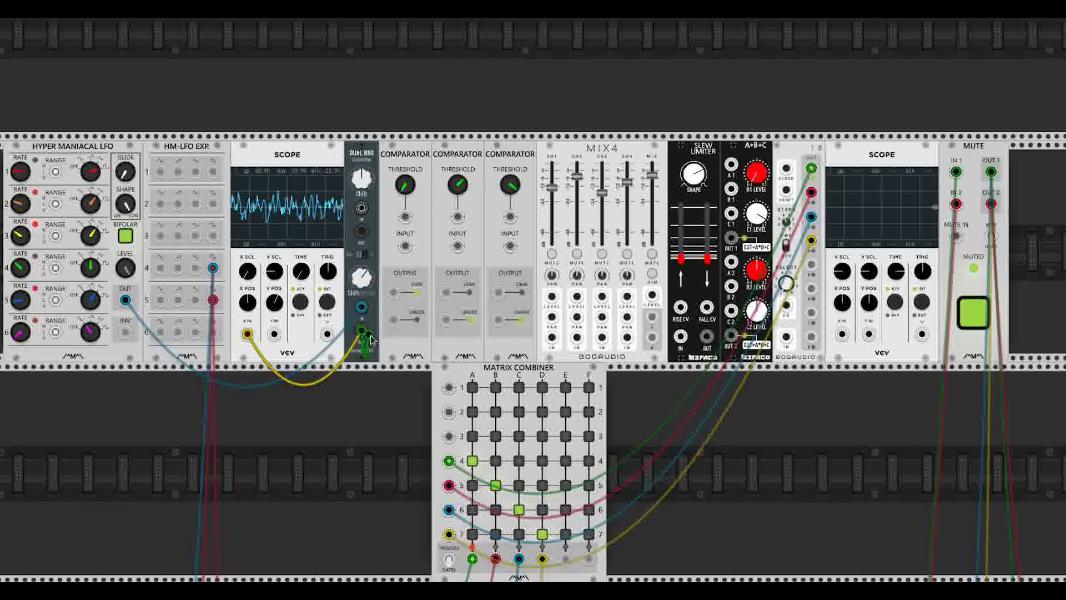
left_click_drag(406, 247, 510, 246)
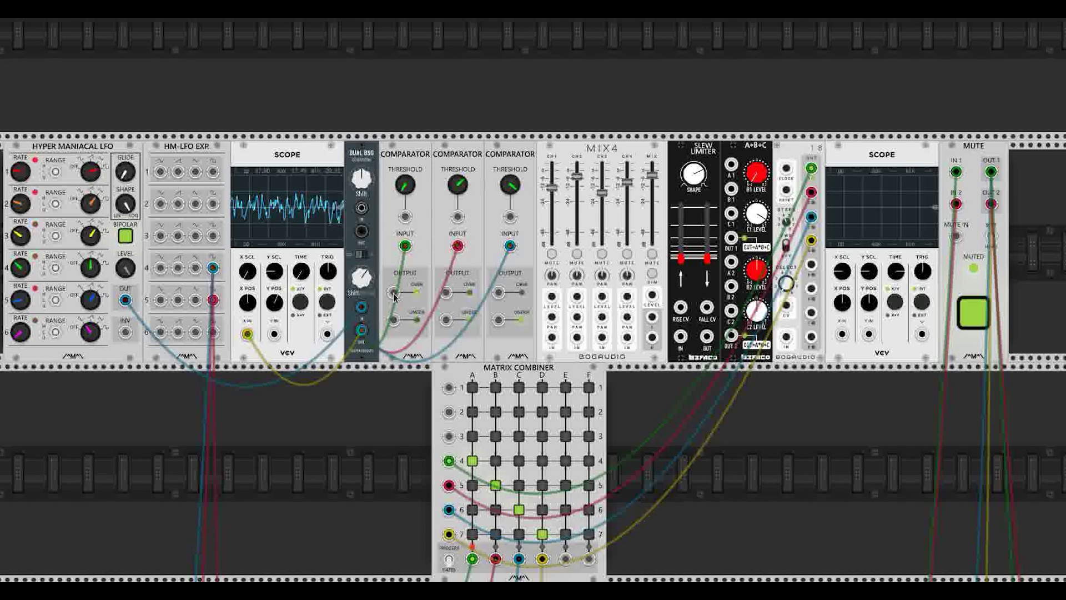
Patch the OVER outputs of Comparators 1–3 into Matrix Combiner rows 1–3
left_click_drag(394, 293, 449, 387)
left_click_drag(446, 292, 448, 411)
left_click_drag(498, 293, 449, 436)
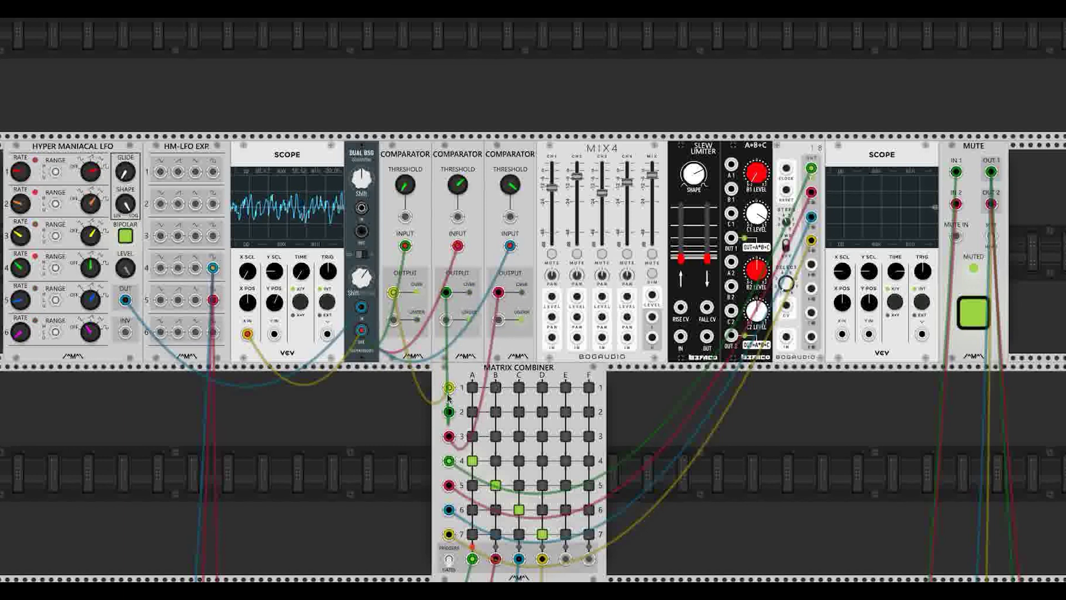
Turn off matrix pads A4, B5, C6, D7 and turn on A1, B2, C3
left_click(472, 463)
left_click(495, 486)
left_click(518, 509)
left_click(543, 534)
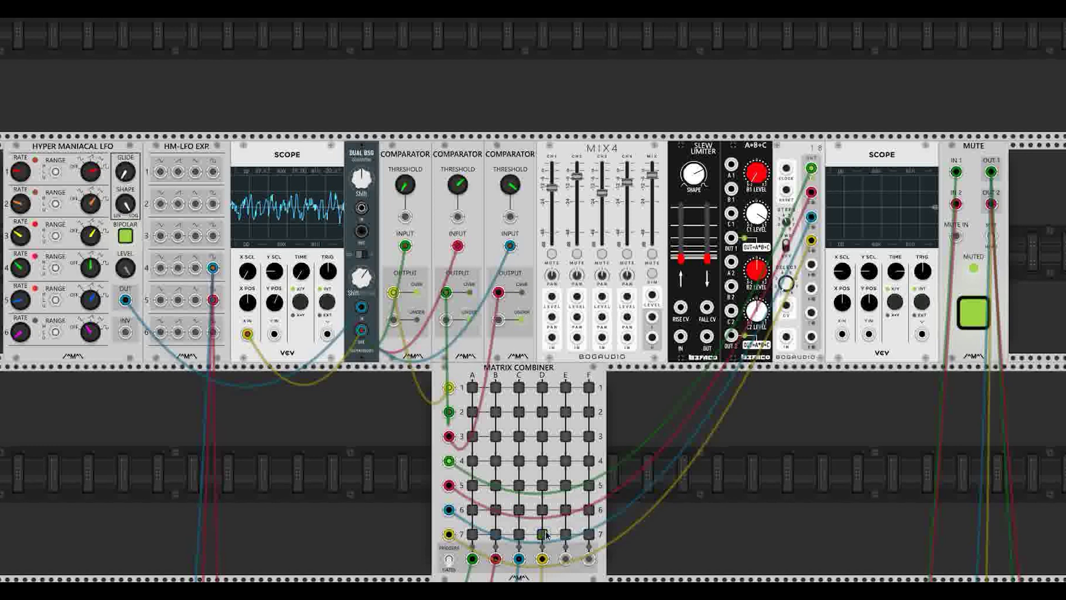
left_click(472, 387)
left_click(495, 411)
left_click(519, 436)
Unmute the output briefly to hear the rhythm, then mute it again
left_click(970, 312)
left_click(971, 316)
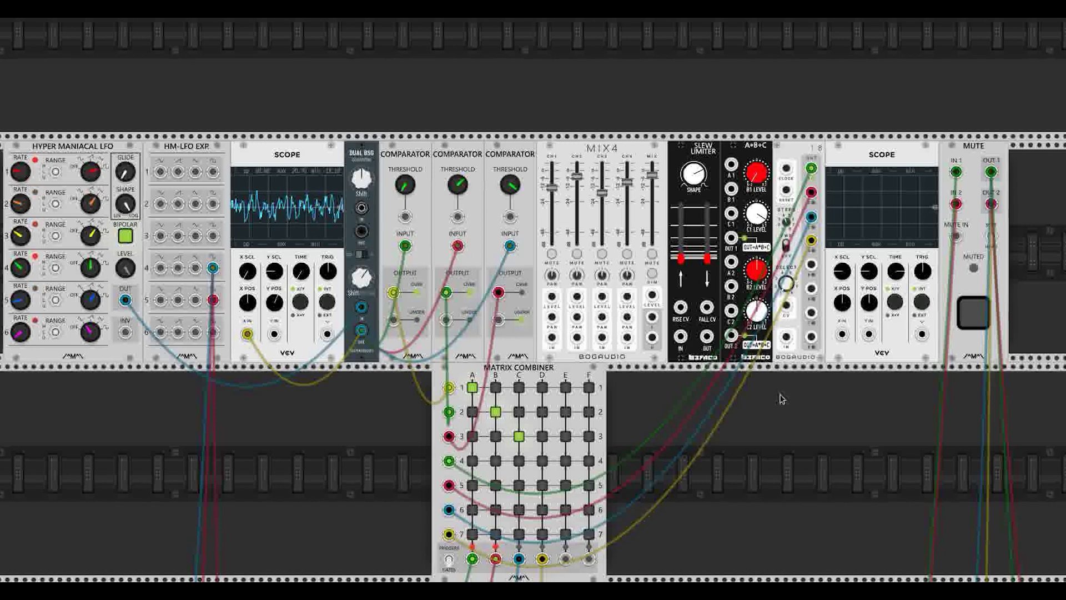
left_click(971, 316)
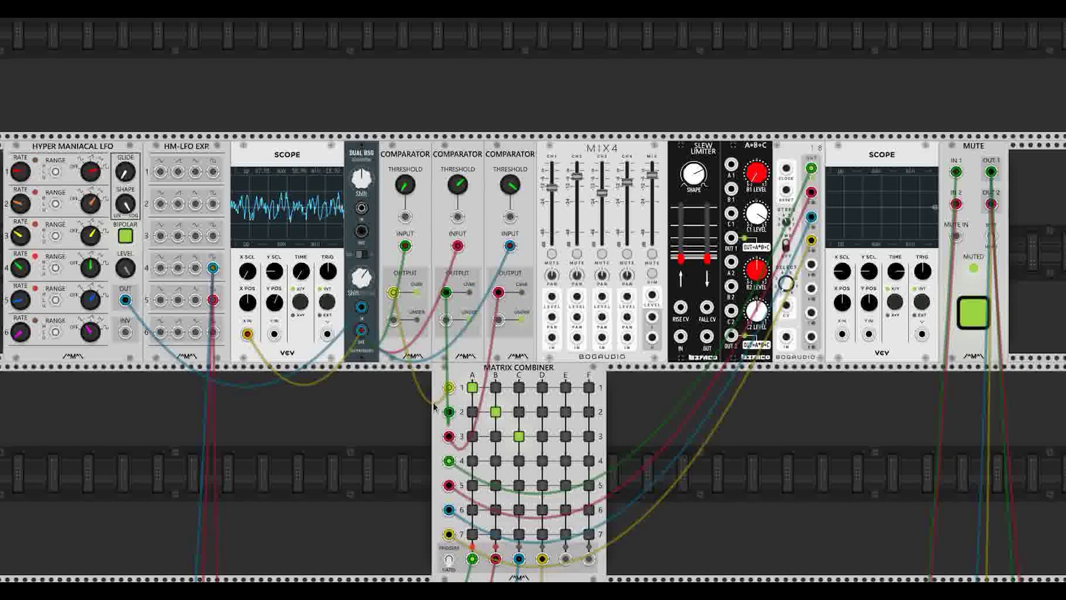
left_click(975, 316)
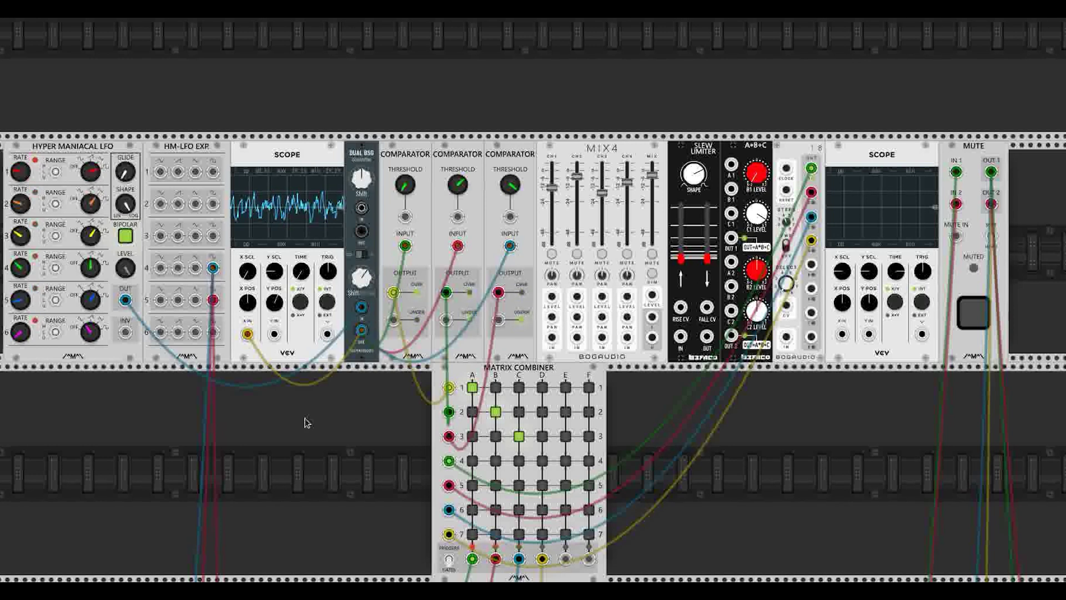
left_click(971, 312)
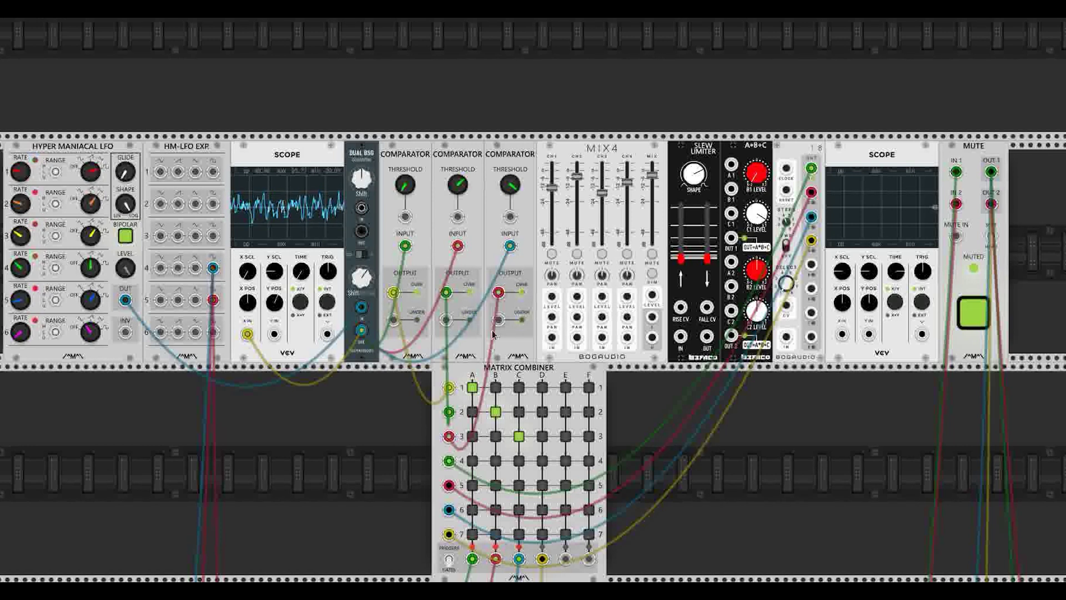
Turn off Matrix Combiner pads A1, B2 and C3
left_click(472, 387)
left_click(495, 411)
left_click(518, 437)
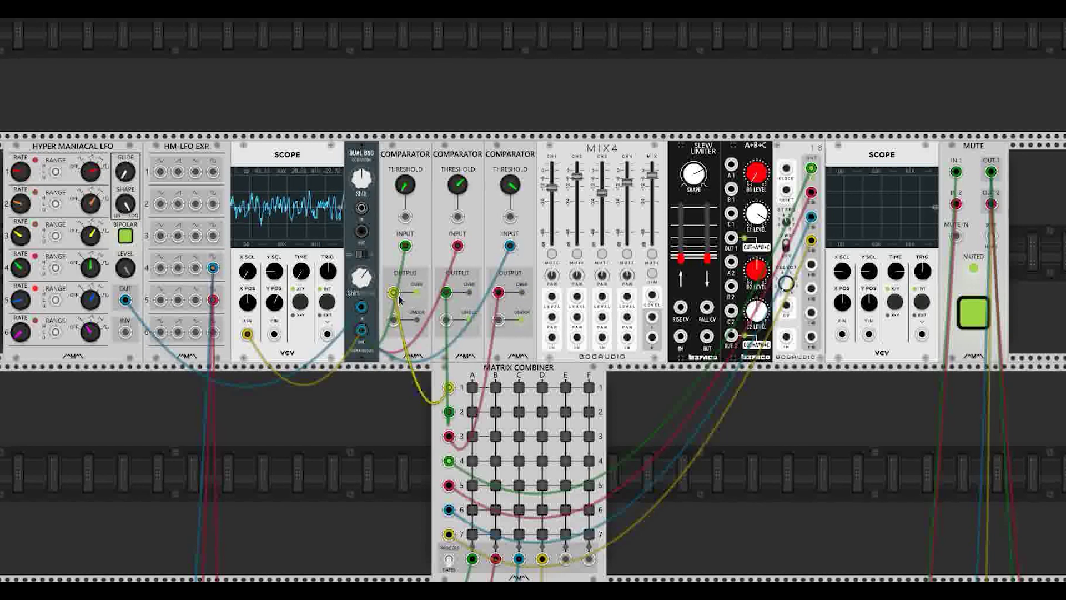
Patch Comparators 1–3 into MIX4 channels 1–3 and send the mix to Scope Y IN
left_click_drag(394, 293, 551, 337)
left_click_drag(445, 292, 577, 337)
left_click_drag(498, 292, 521, 333)
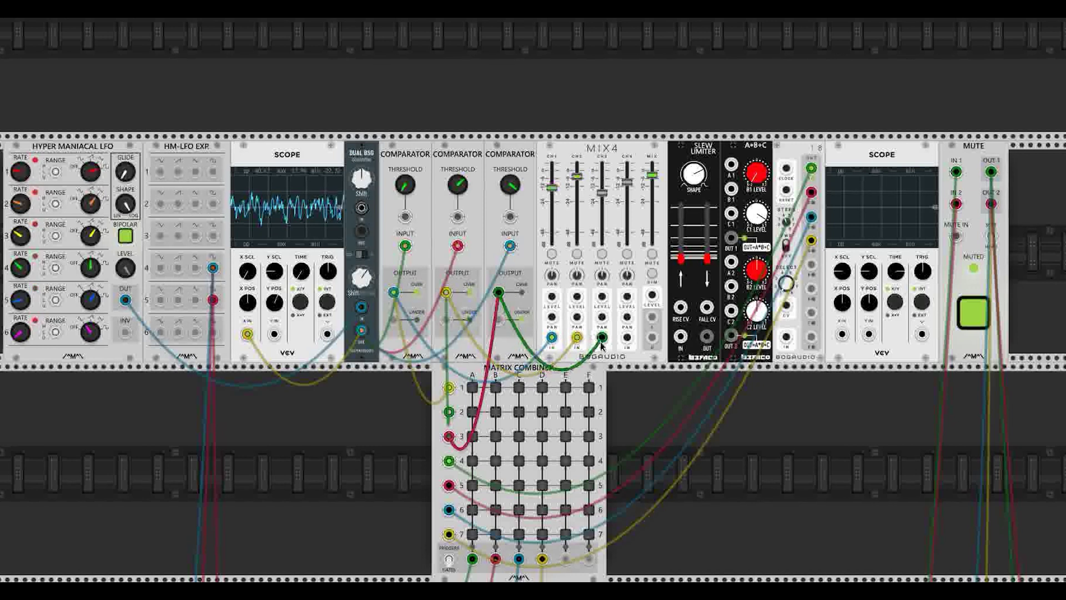
left_click_drag(603, 344, 604, 345)
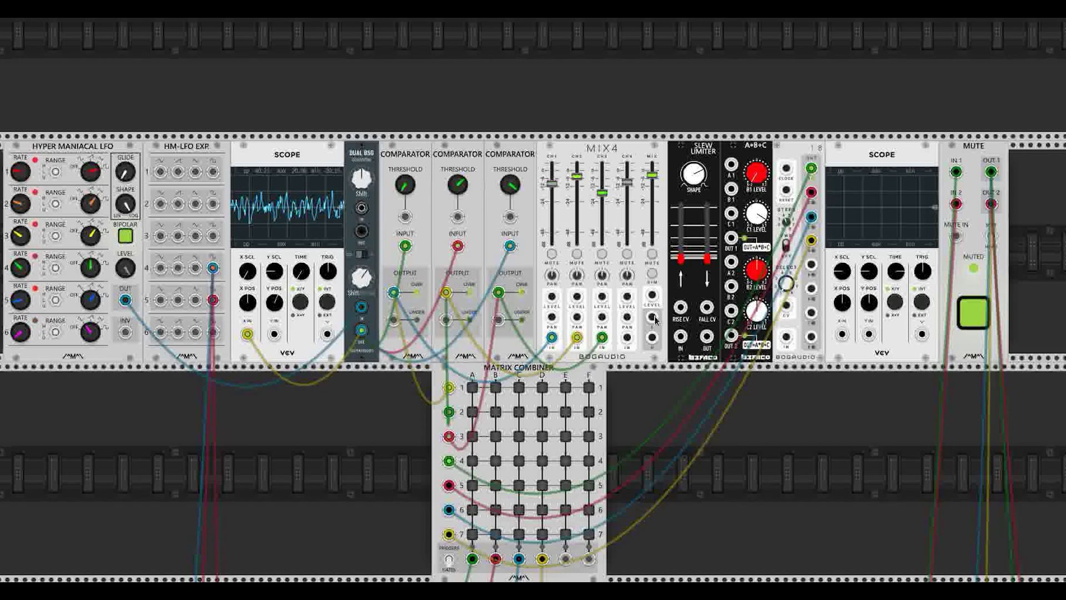
mouse_move(656, 319)
left_mouse_down()
mouse_move(319, 440)
mouse_move(274, 334)
left_mouse_up()
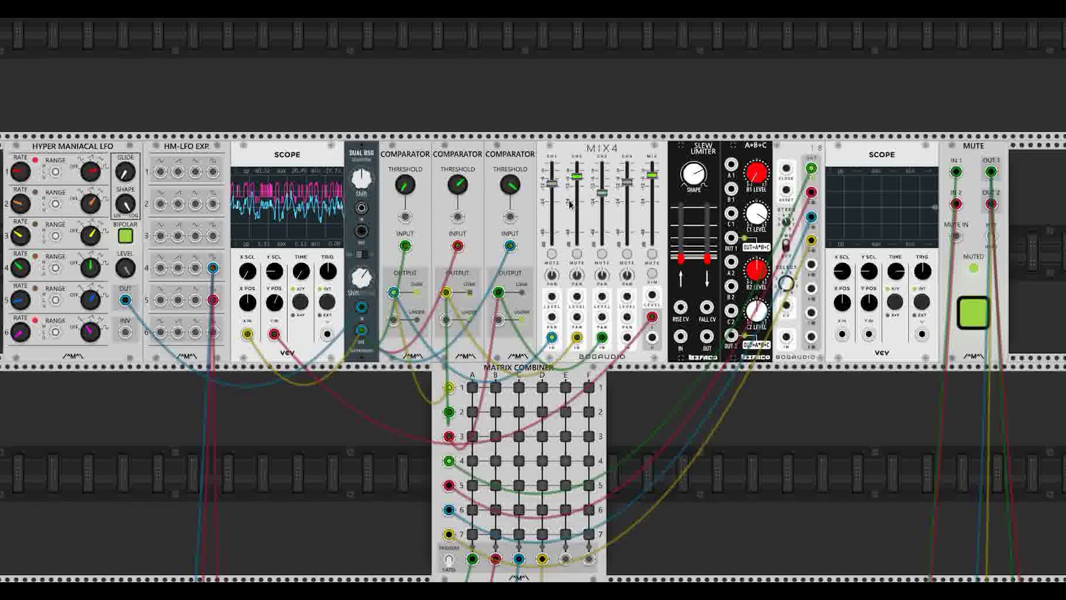
Lower the MIX4 channel 1 fader to about -6 and unplug the mix cable from Scope Y IN
left_click_drag(553, 185, 552, 219)
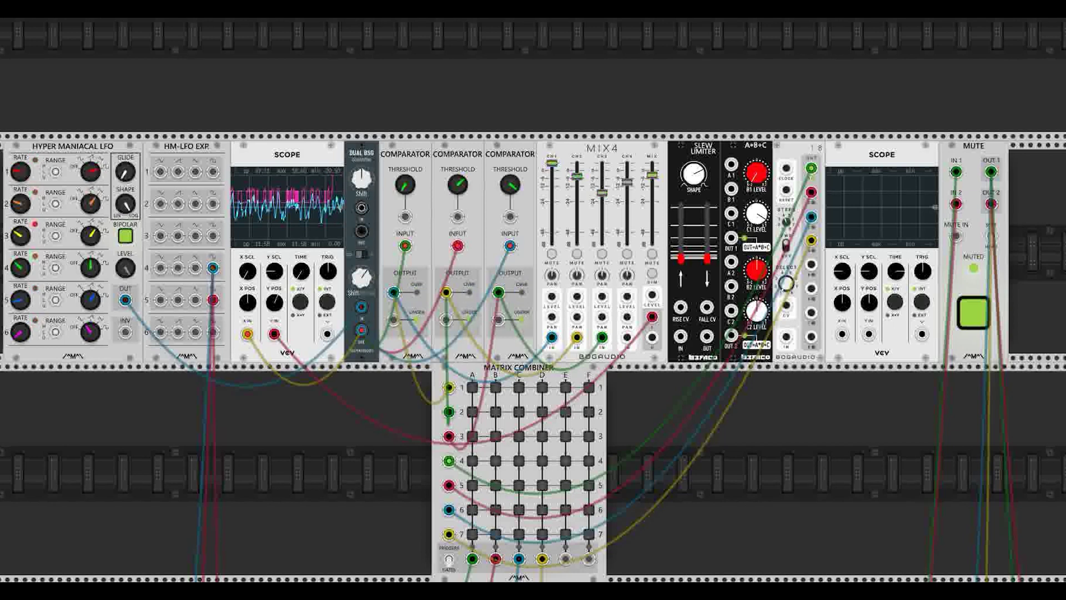
left_click_drag(552, 162, 552, 196)
left_click_drag(652, 316, 616, 315)
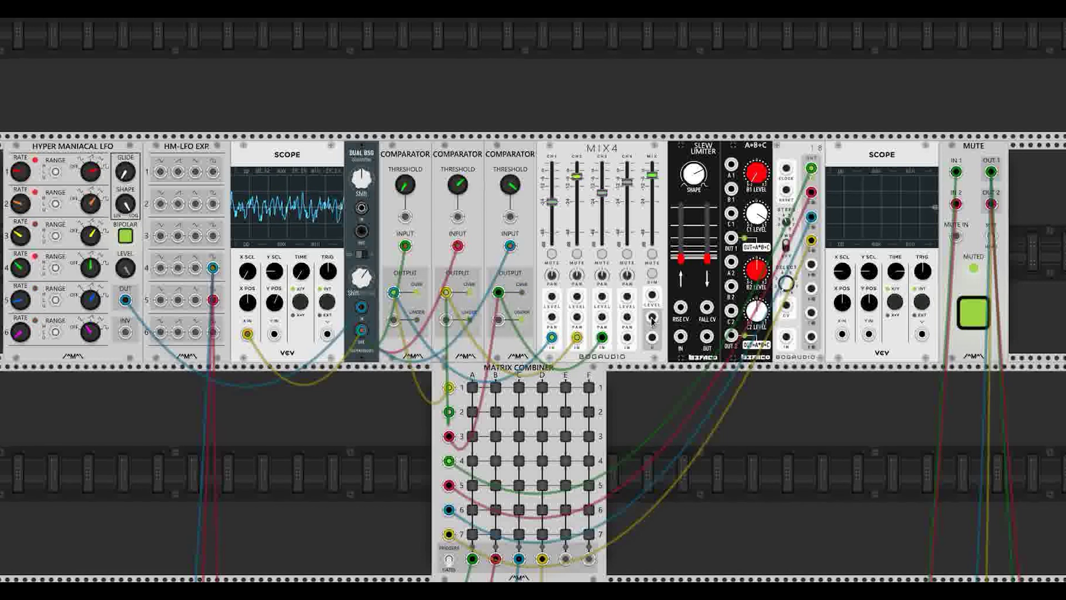
Patch MIX4's mix output into A+B+C A1 and send A+B+C OUT 1 to Scope Y IN
left_click_drag(653, 318, 731, 164)
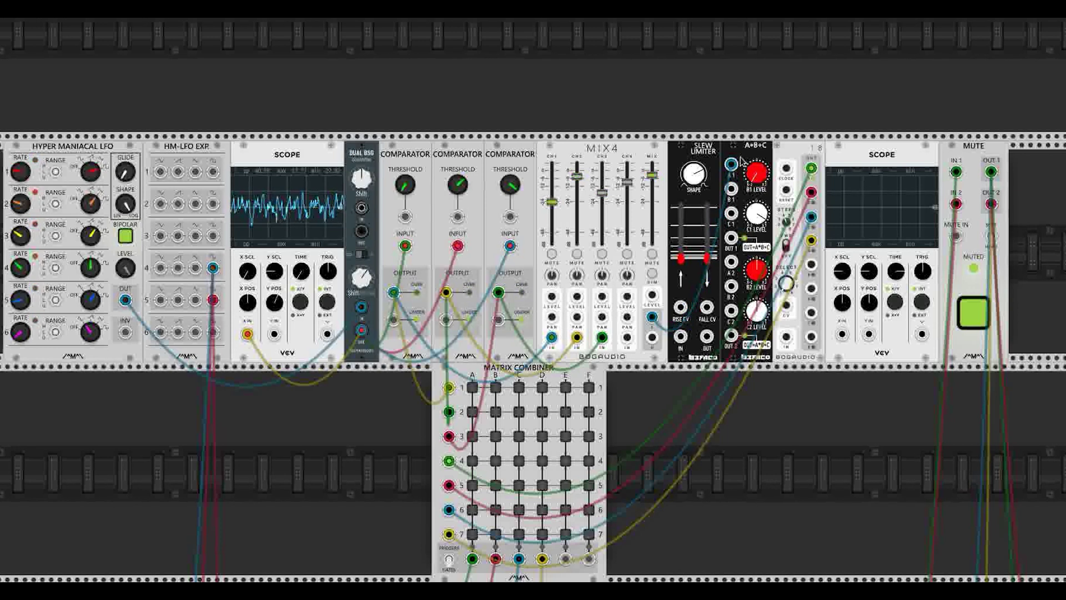
mouse_move(732, 238)
left_mouse_down()
mouse_move(729, 252)
mouse_move(295, 348)
mouse_move(274, 334)
left_mouse_up()
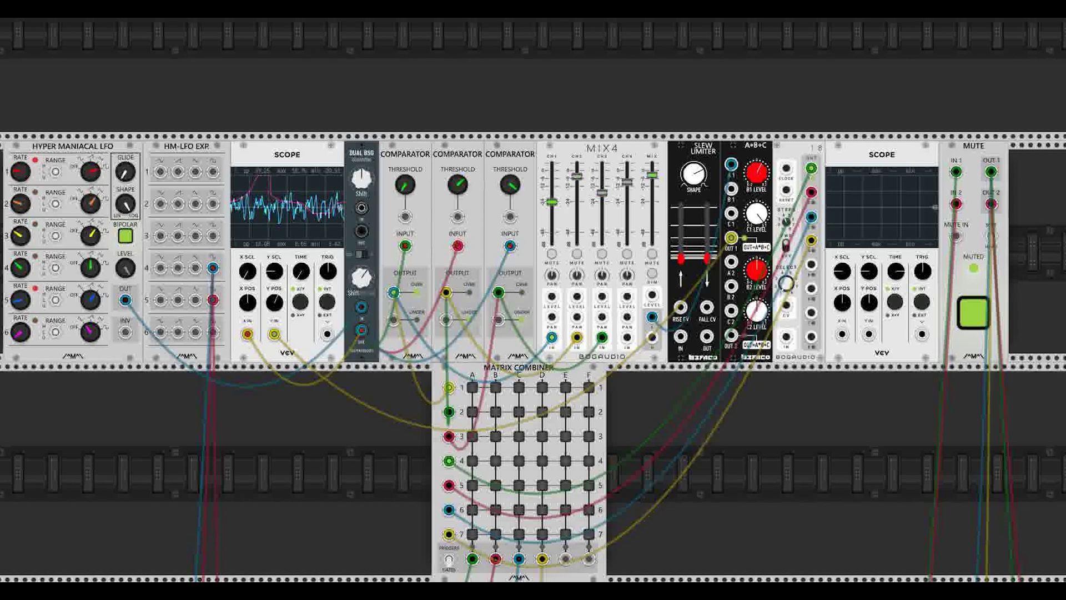
Move A+B+C OUT 1 from the scope into the Slew Limiter input and raise its rise time
left_click_drag(731, 237, 421, 263)
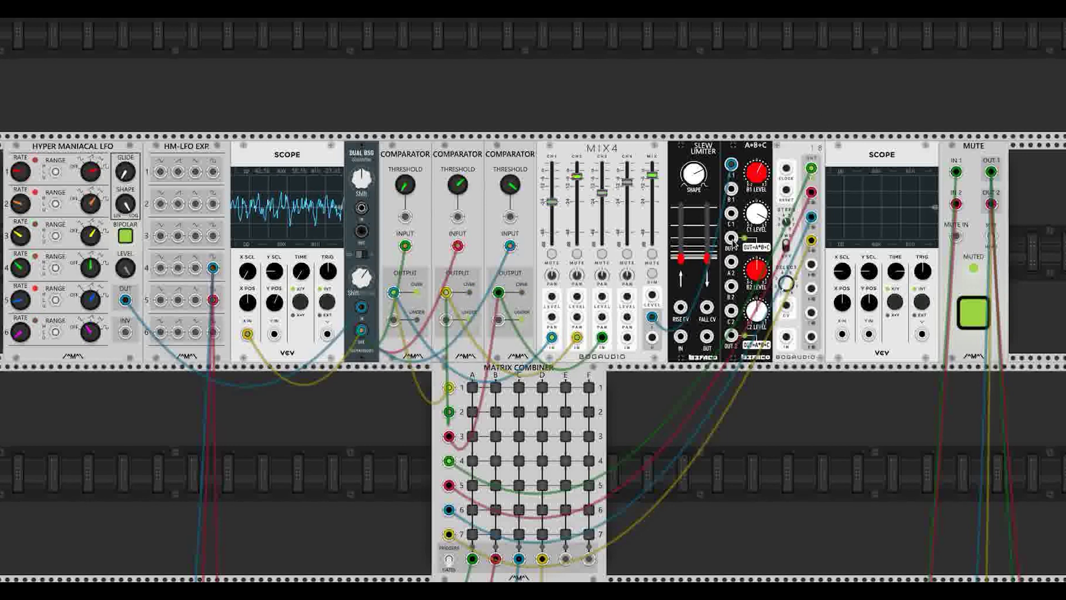
left_click_drag(732, 240, 275, 336)
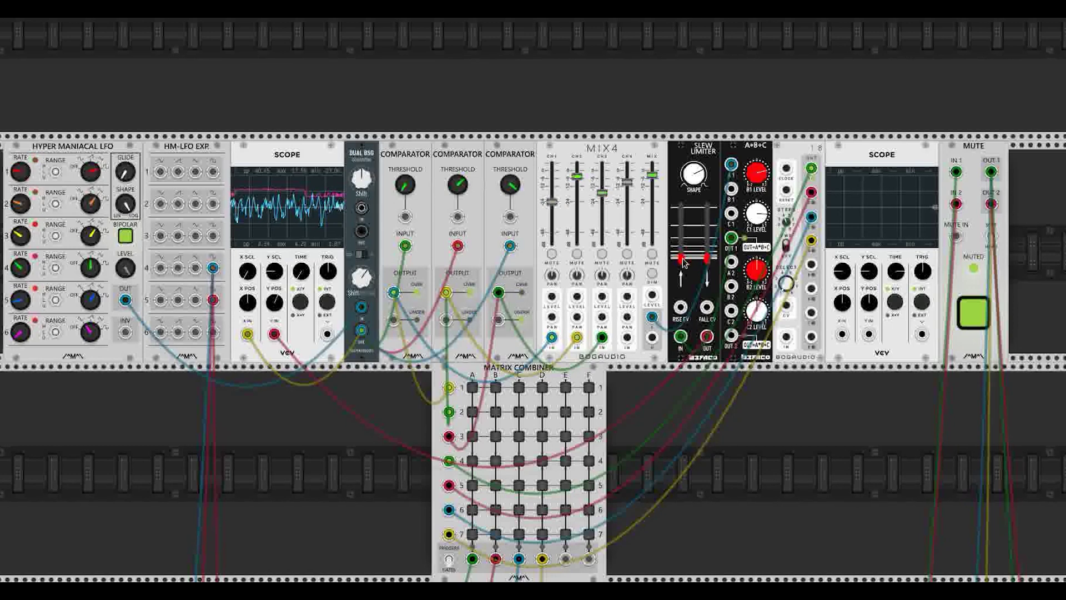
left_click_drag(684, 263, 684, 258)
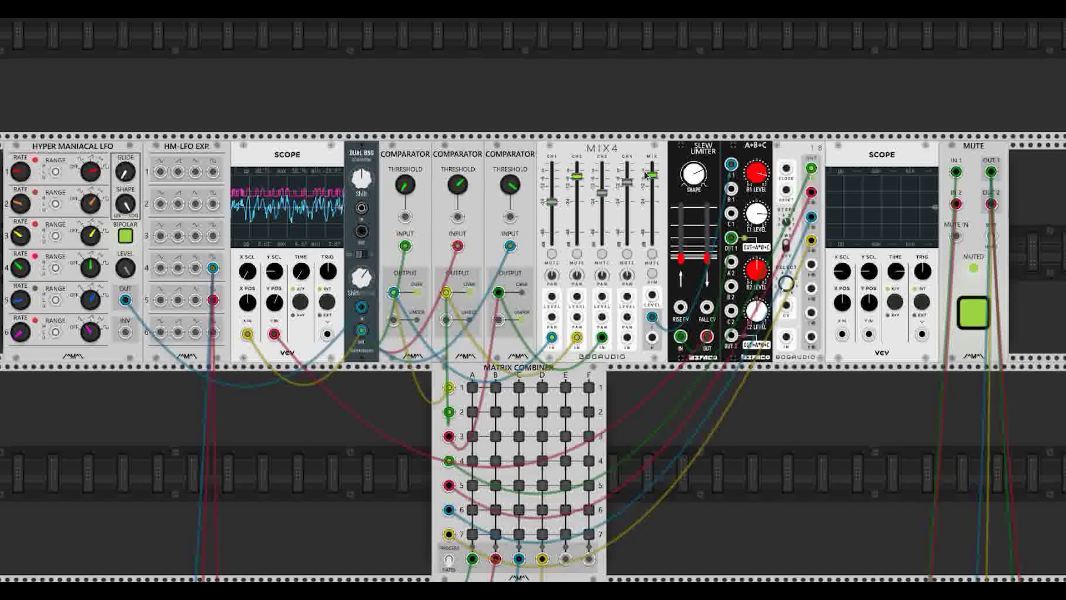
Repatch the Slew Limiter output to Scope Y IN and to the 8:1 sequential switch CV input
right_click(708, 343)
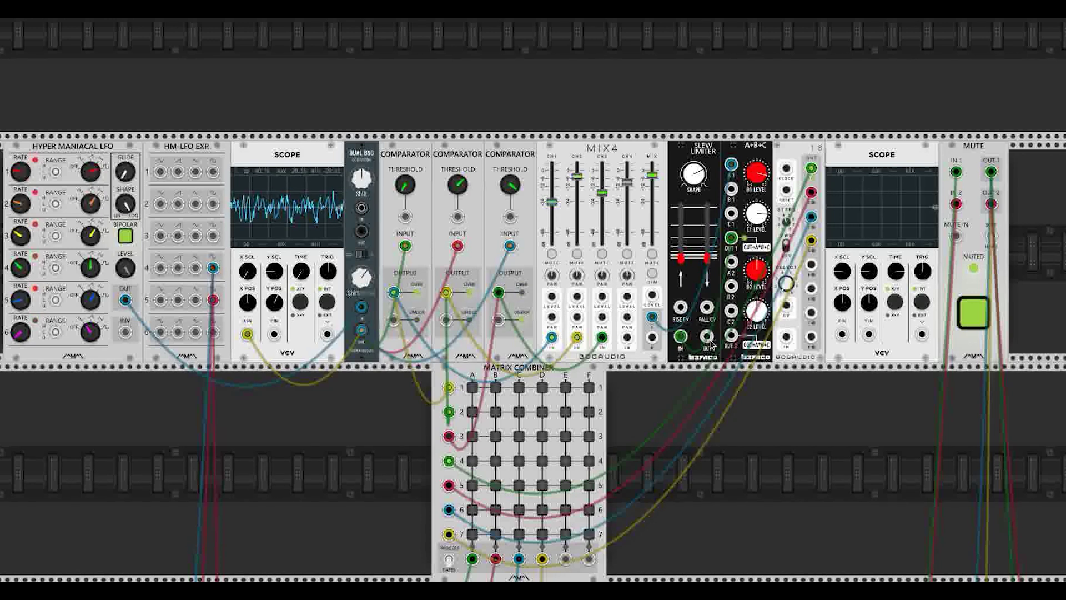
mouse_move(708, 340)
left_mouse_down()
mouse_move(544, 388)
mouse_move(274, 334)
left_mouse_up()
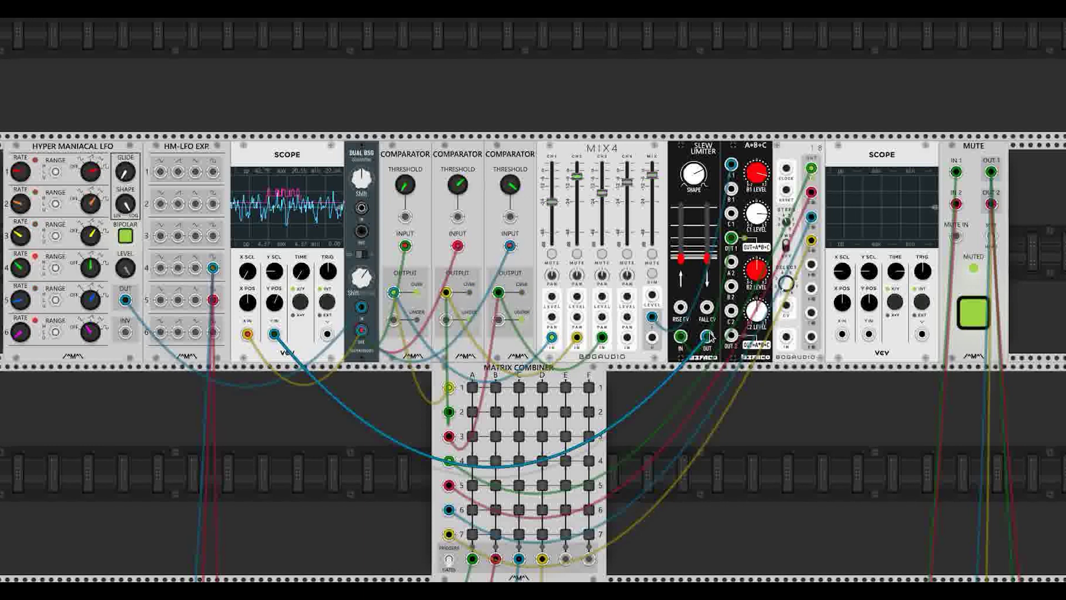
left_click_drag(709, 340, 786, 305)
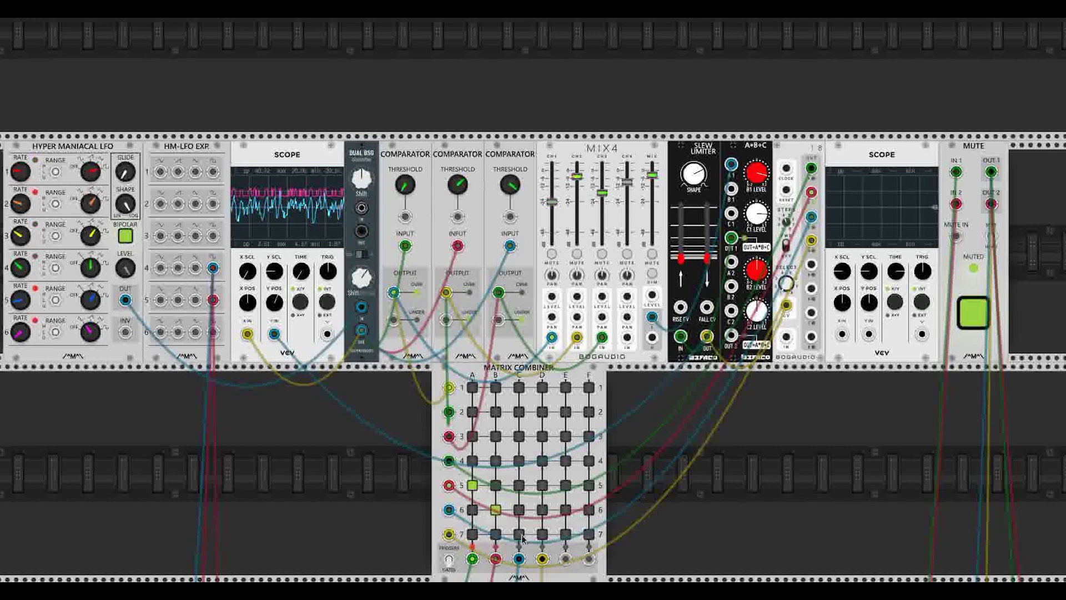
Enable Matrix Combiner crosspoints A4, B5, C6 and D7, then unmute to hear the rhythm
left_click(472, 461)
left_click(495, 485)
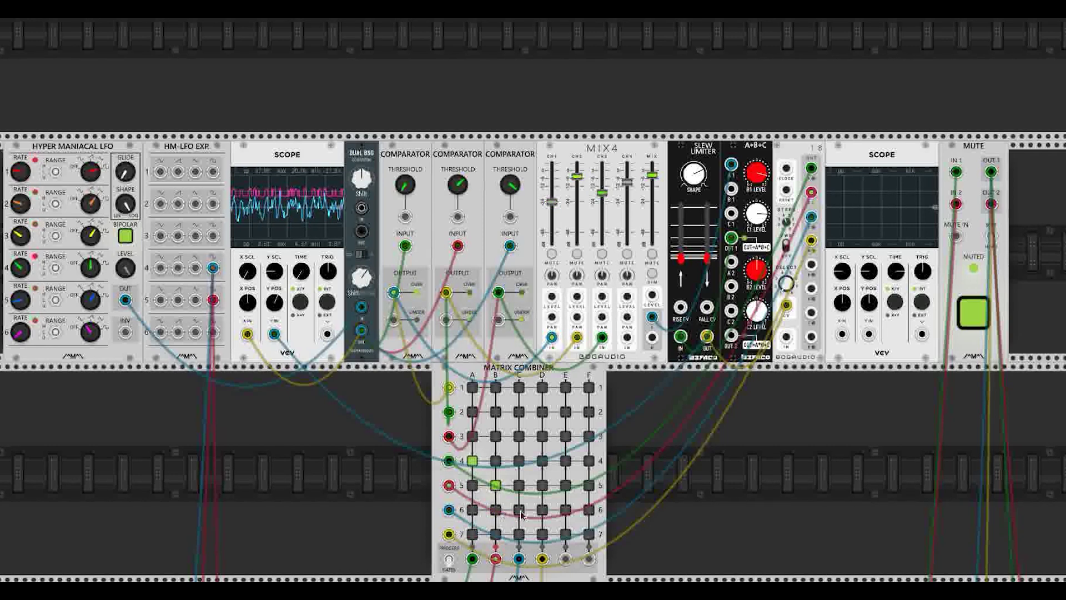
left_click(519, 509)
left_click(542, 533)
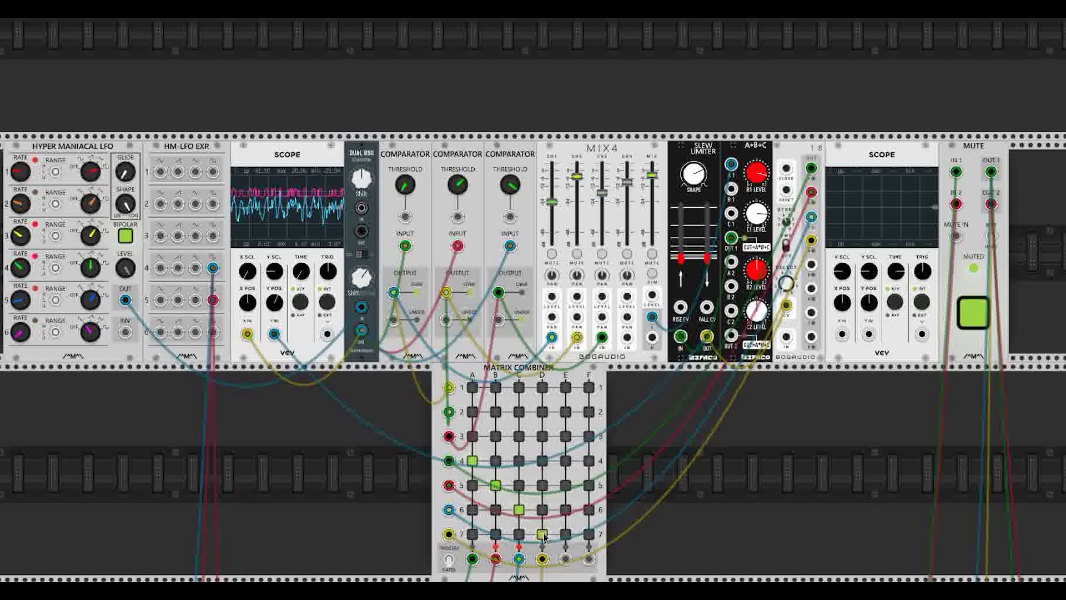
left_click(976, 317)
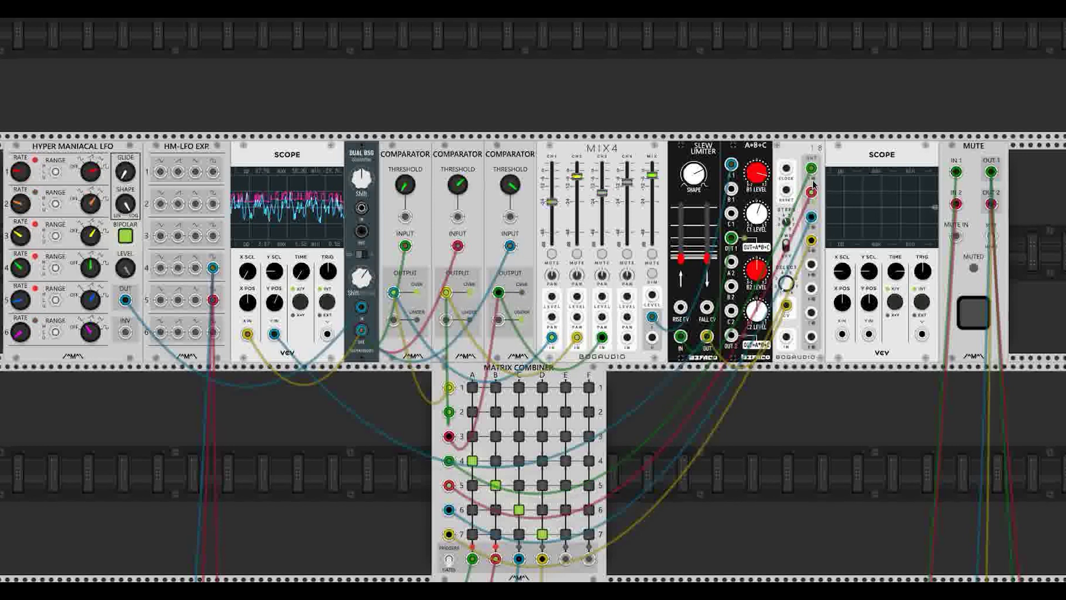
Mute the output, raise the MIX4 channel 1 fader, and nudge the A+B+C C1 level knob
left_click(972, 313)
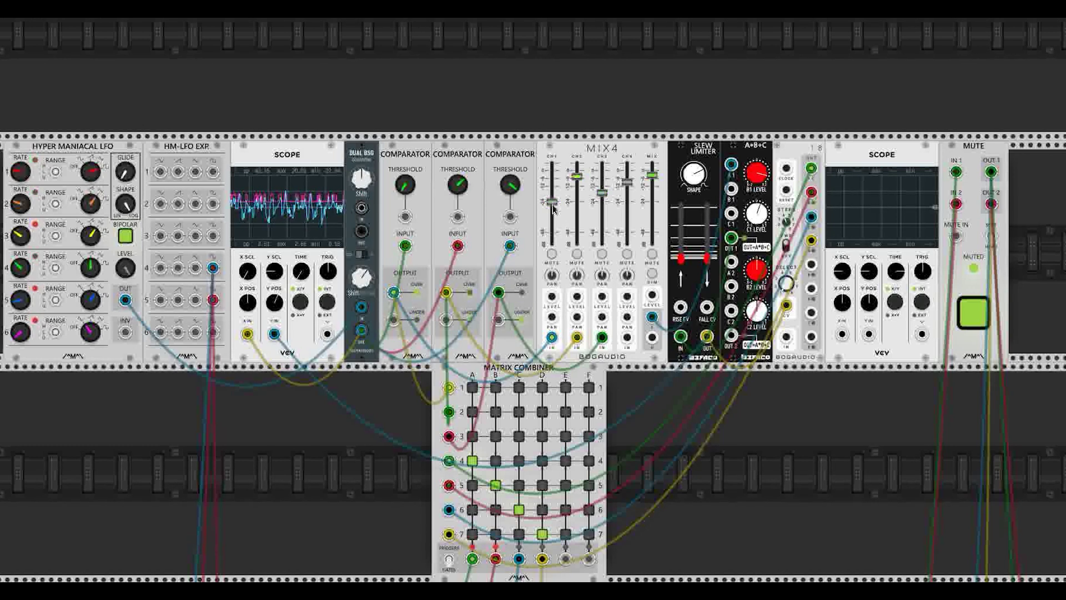
mouse_move(553, 207)
left_mouse_down()
mouse_move(553, 181)
mouse_move(552, 194)
left_mouse_up()
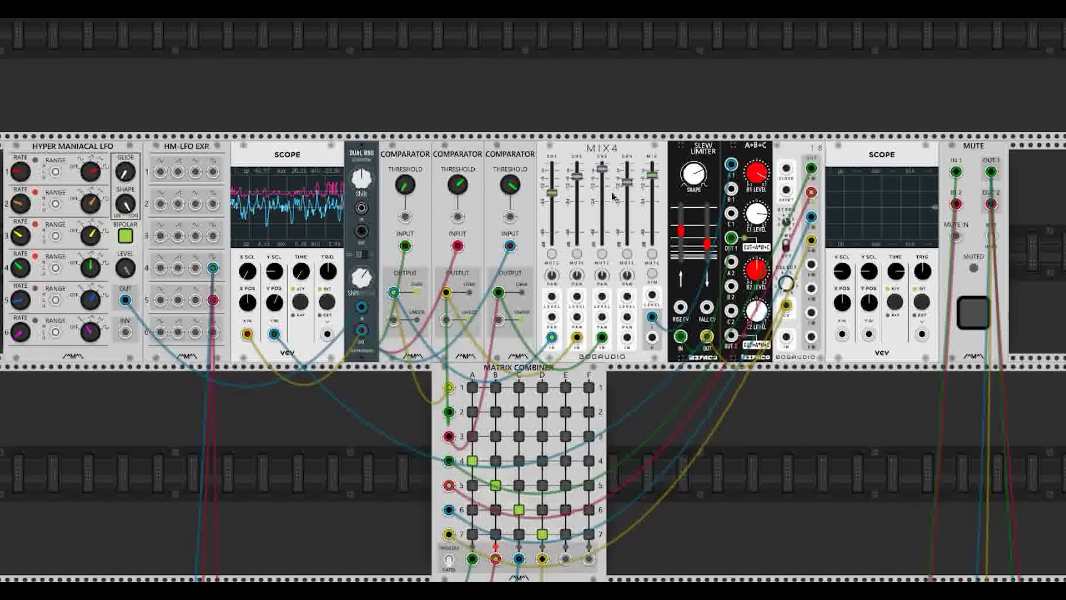
left_click_drag(552, 192, 552, 172)
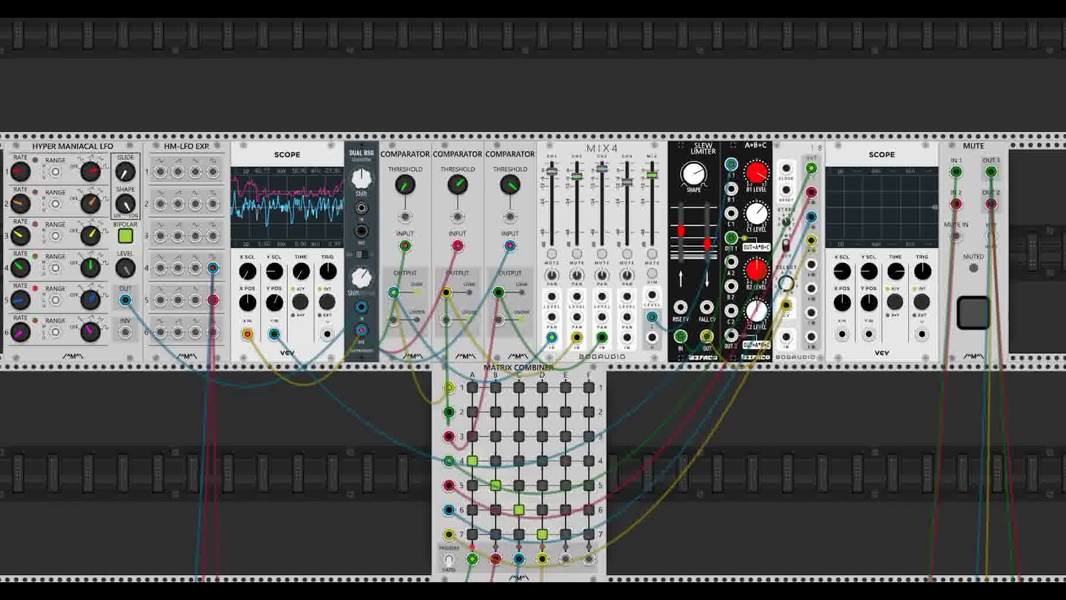
left_click_drag(756, 214, 756, 219)
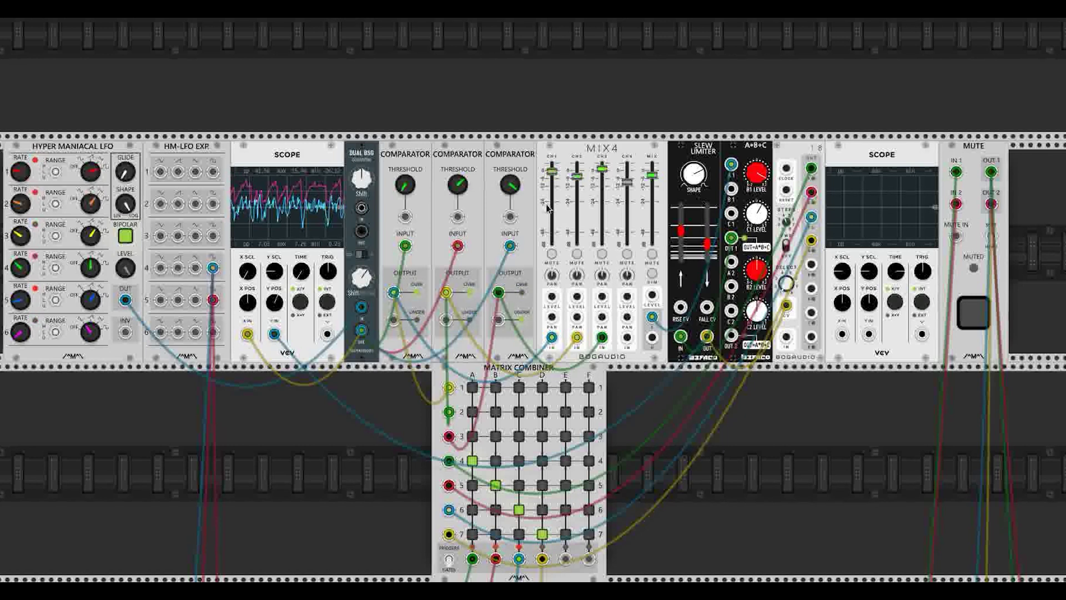
left_click(976, 316)
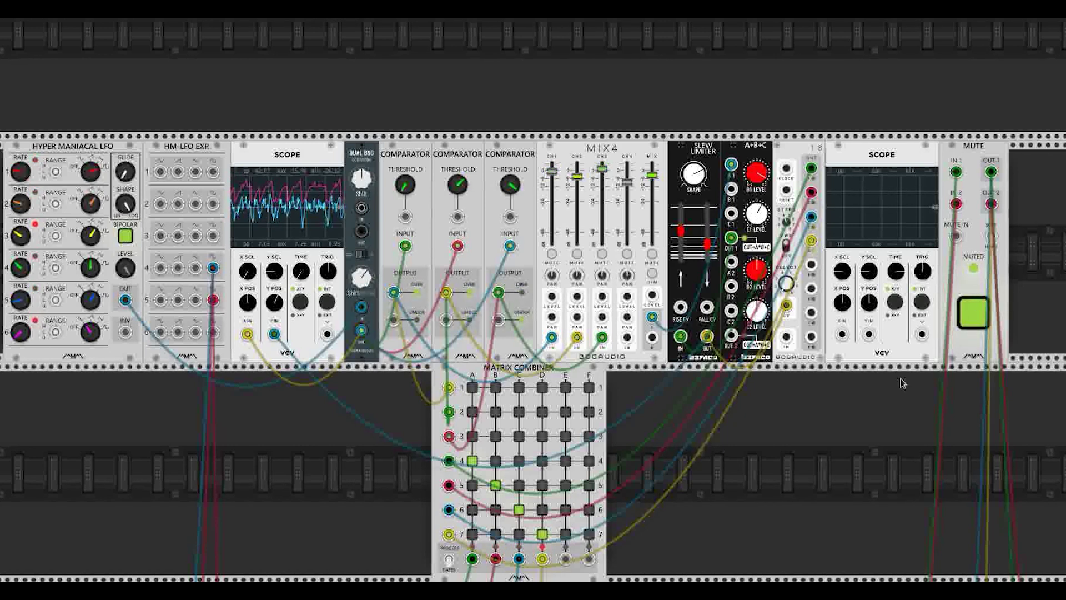